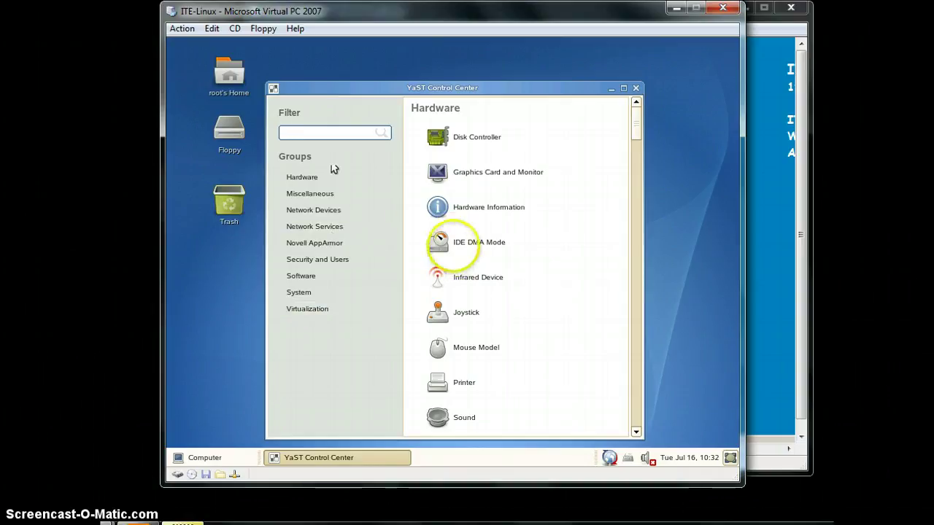
Open Software Management from the Software group and search the packages for browser
left_click(312, 281)
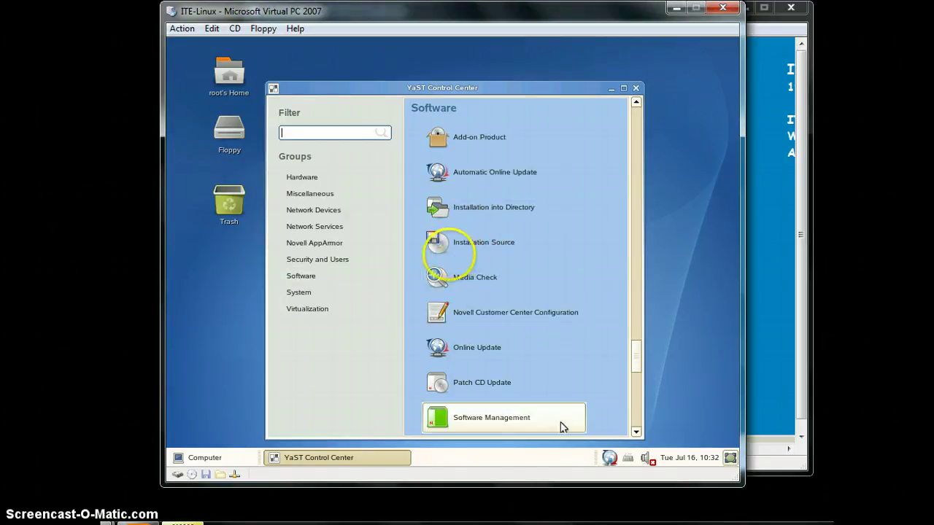
left_click(509, 423)
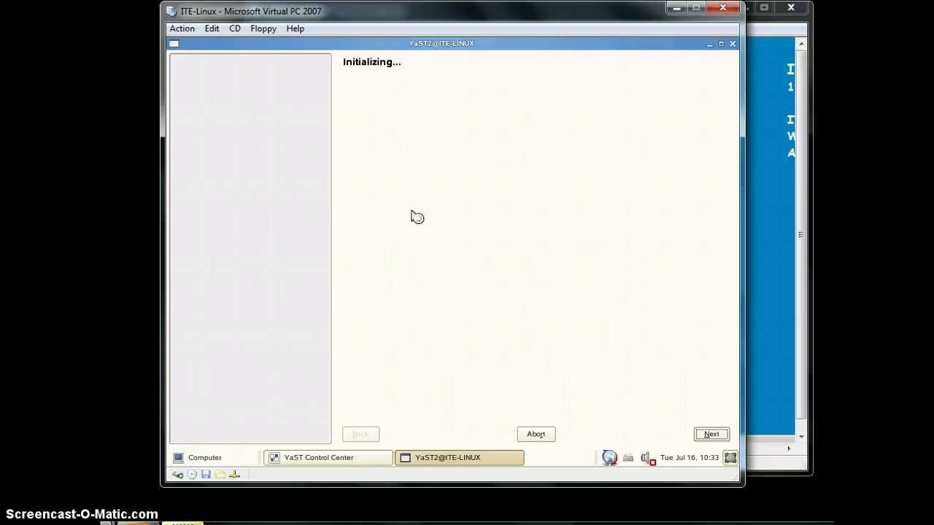
left_click(452, 255)
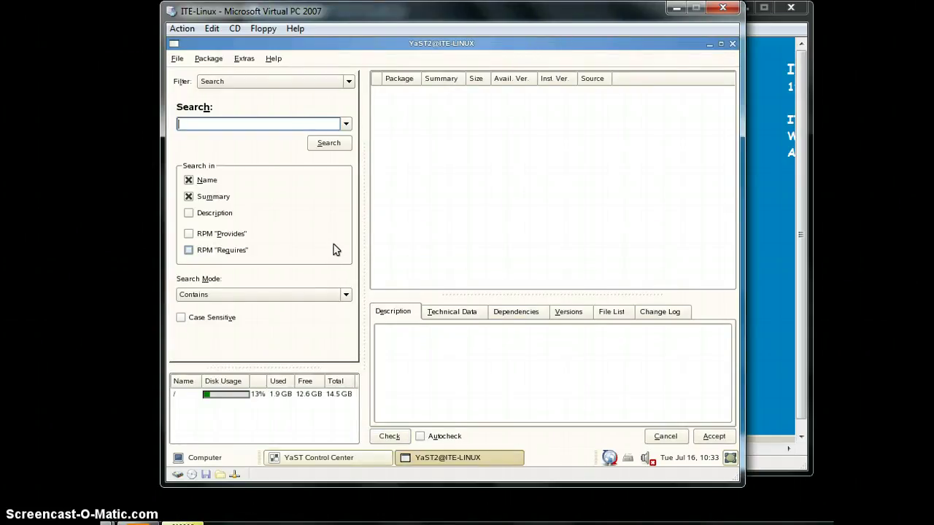
left_click(452, 249)
left_click(453, 250)
left_click(337, 143)
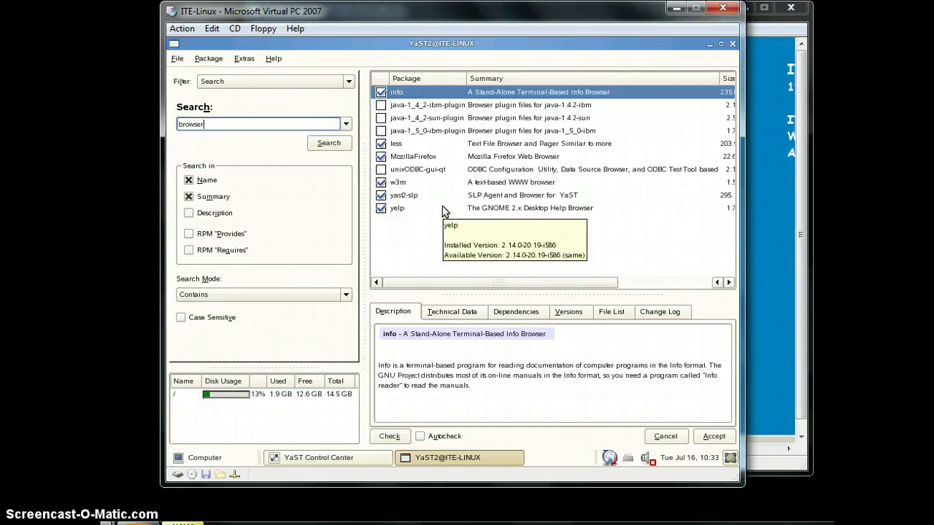
left_click(452, 250)
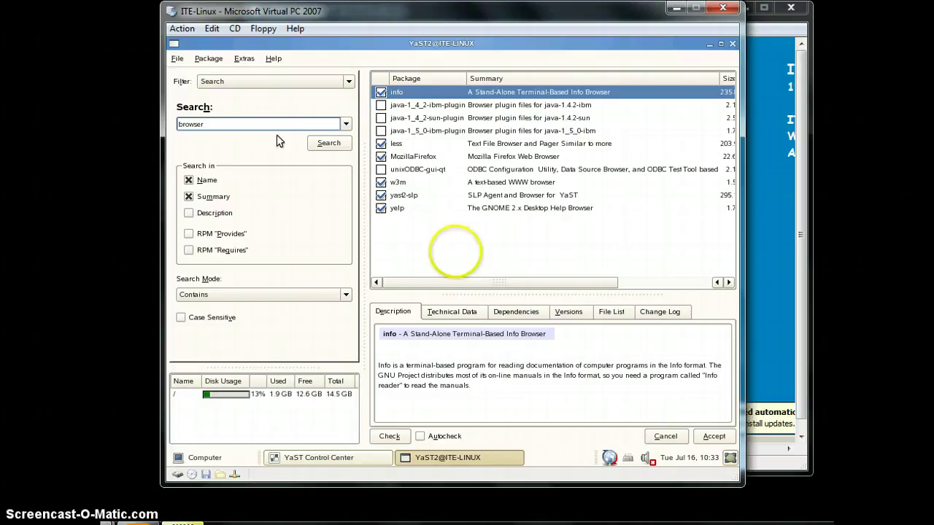
Search the packages for samba, check the samba-client entry, and close the software manager and the YaST Control Center
key("alt+h")
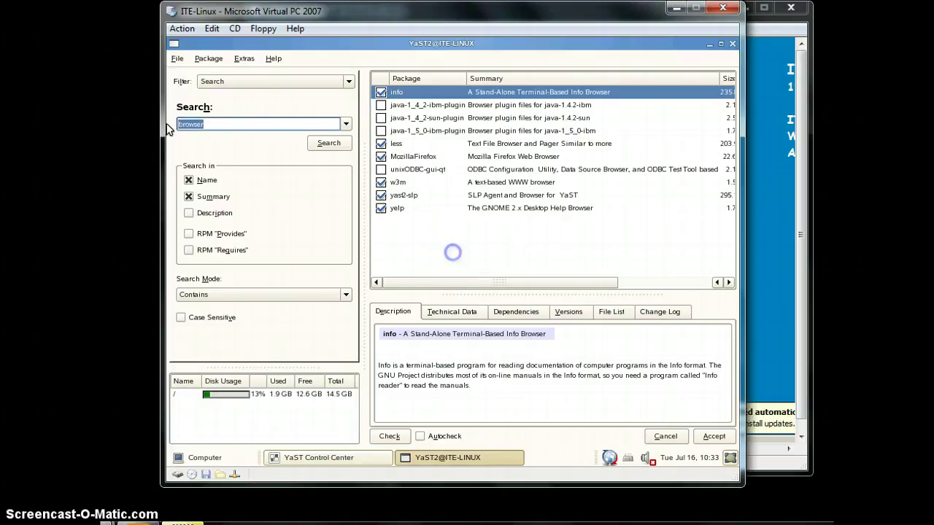
type("samba")
left_click(328, 143)
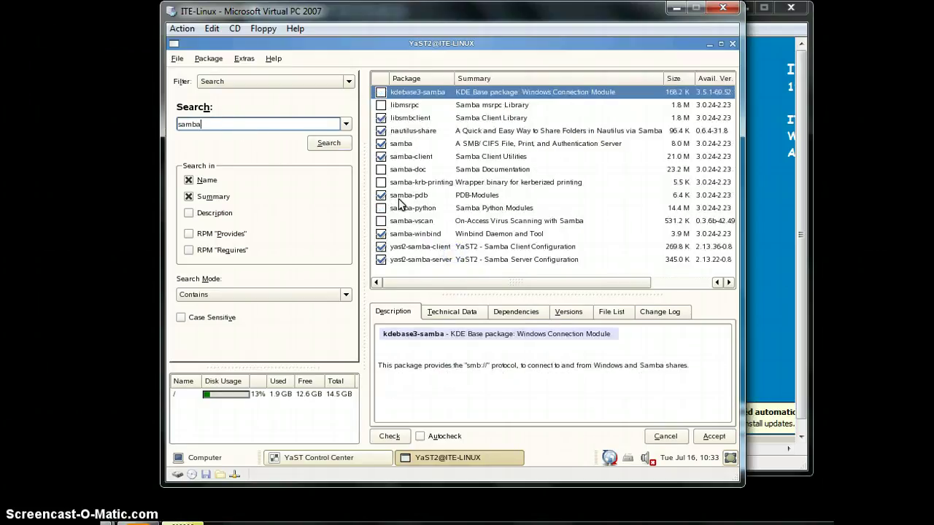
left_click(452, 256)
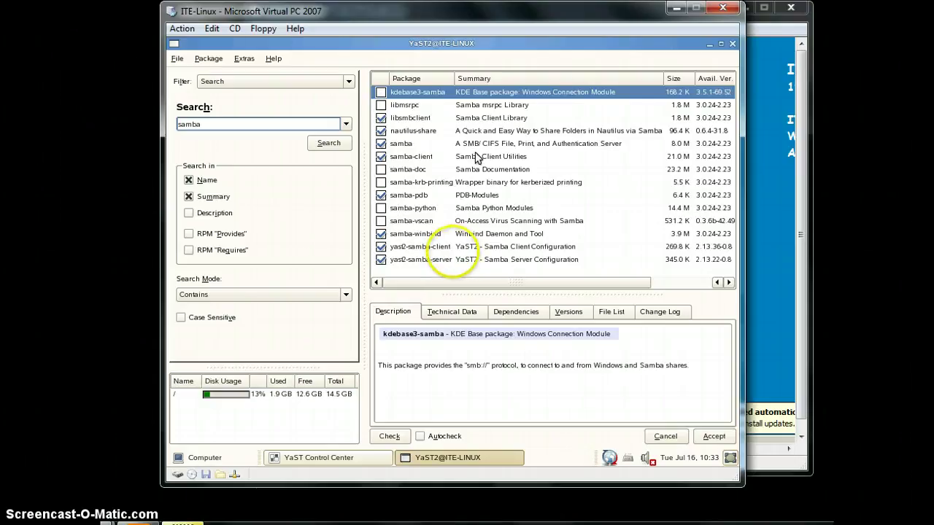
mouse_move(474, 159)
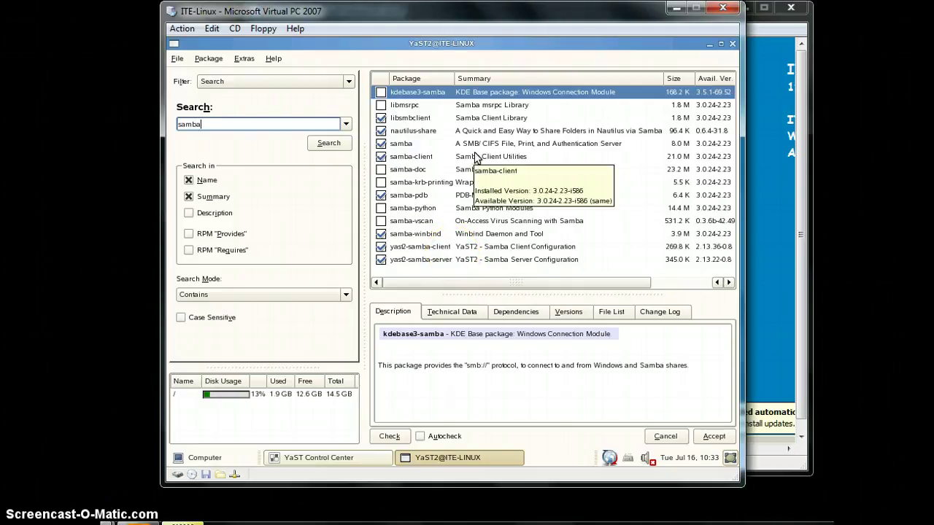
left_click(732, 44)
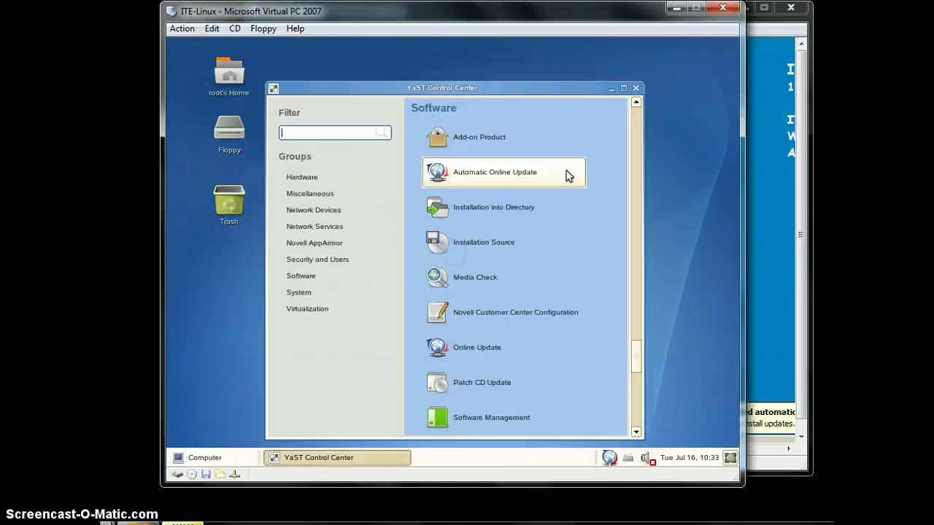
left_click(635, 88)
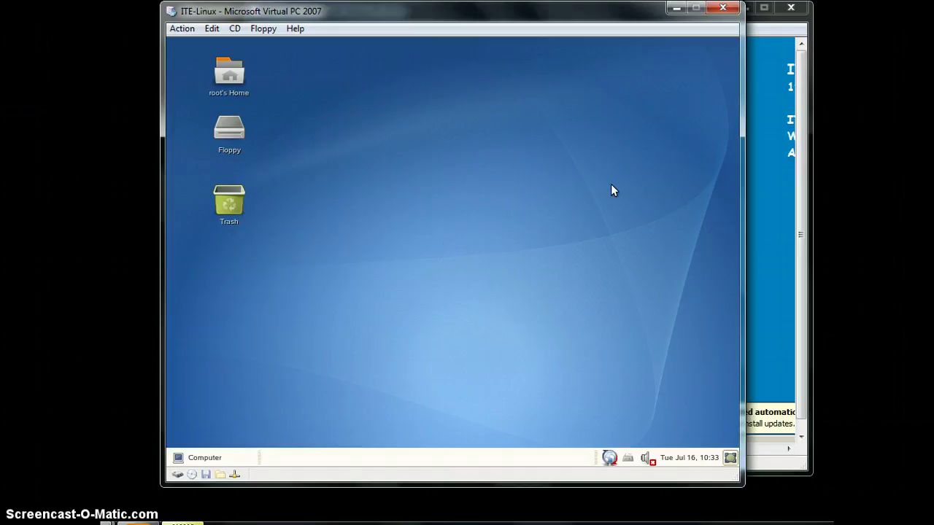
Reopen the YaST Control Center and launch the Samba Server configuration from Network Services
left_click(203, 457)
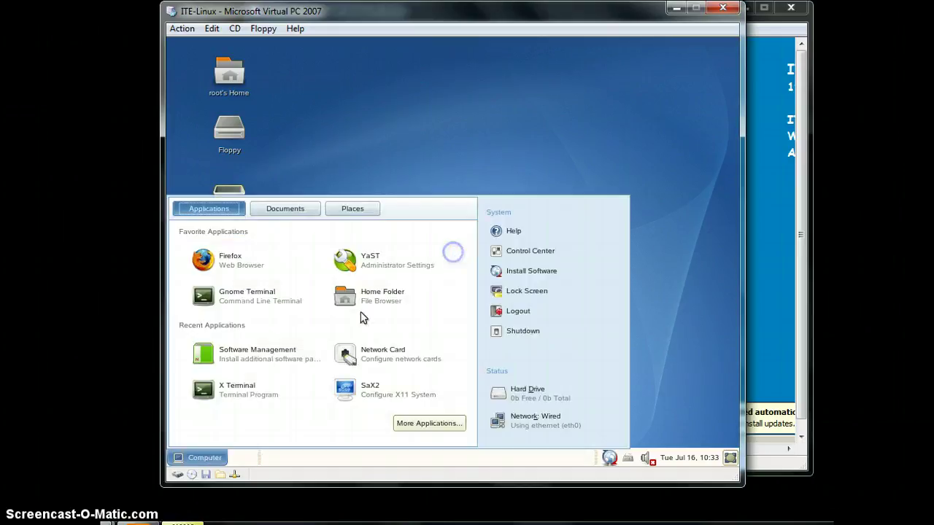
left_click(393, 264)
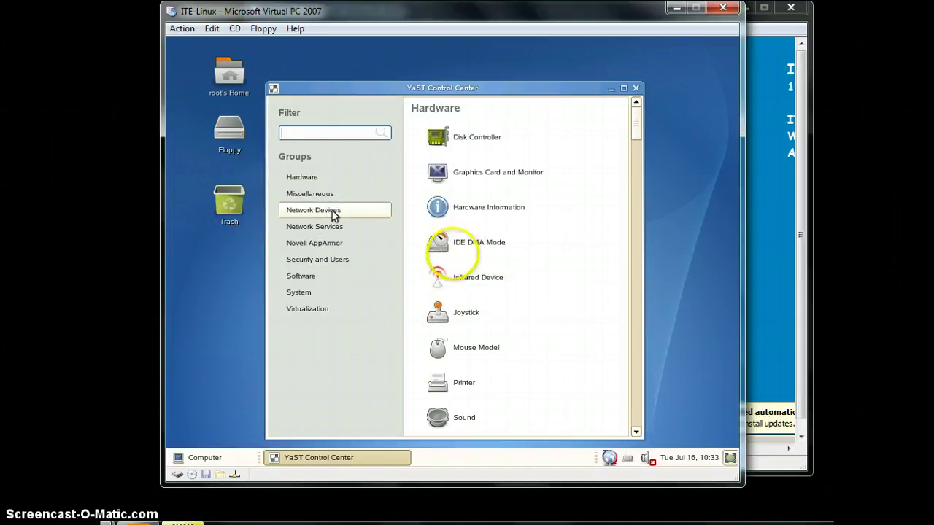
left_click(334, 232)
left_click(453, 250)
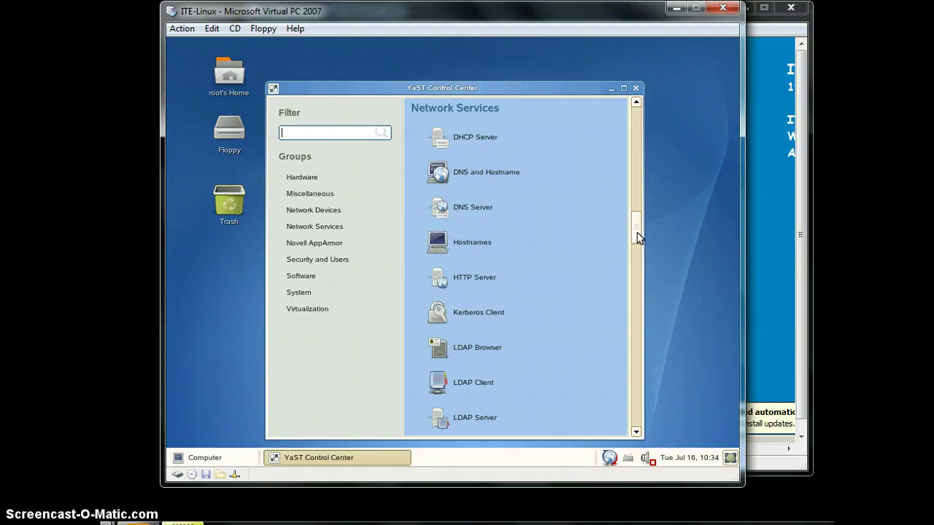
left_click_drag(636, 232, 636, 224)
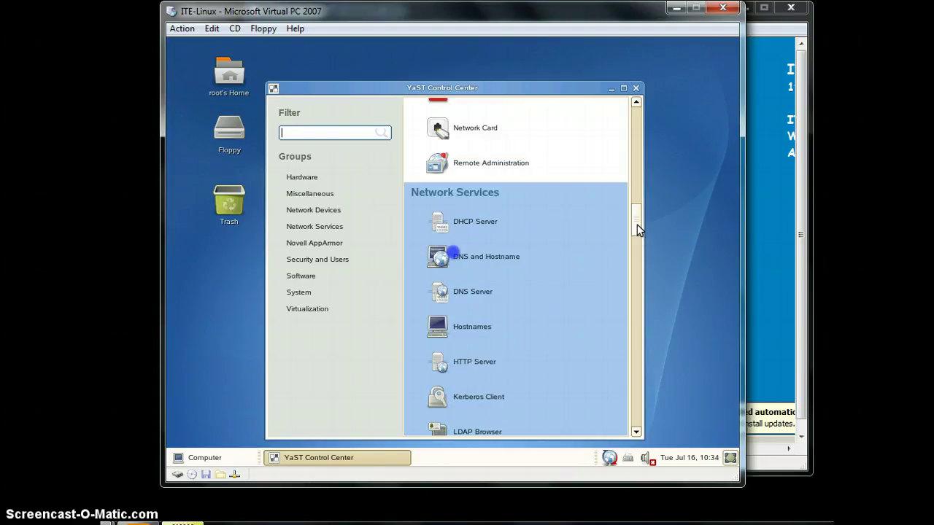
left_click(334, 230)
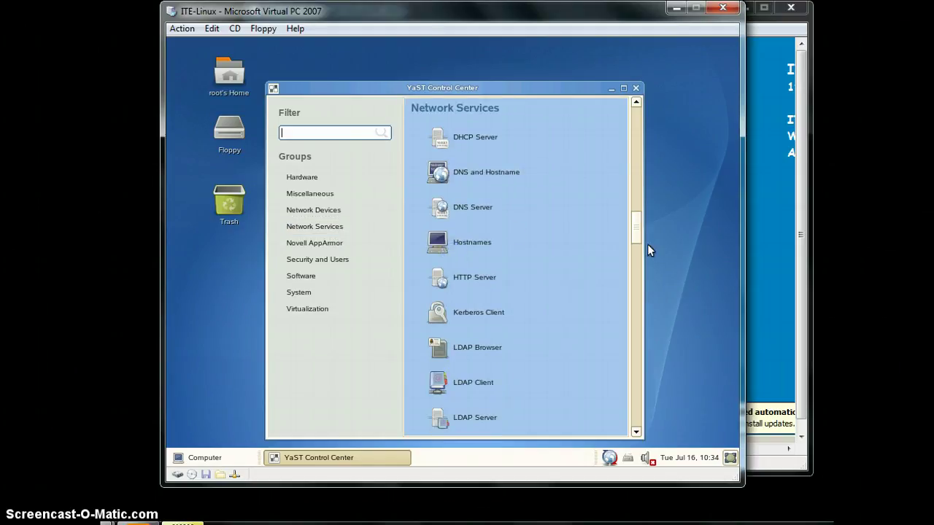
left_click_drag(638, 230, 633, 267)
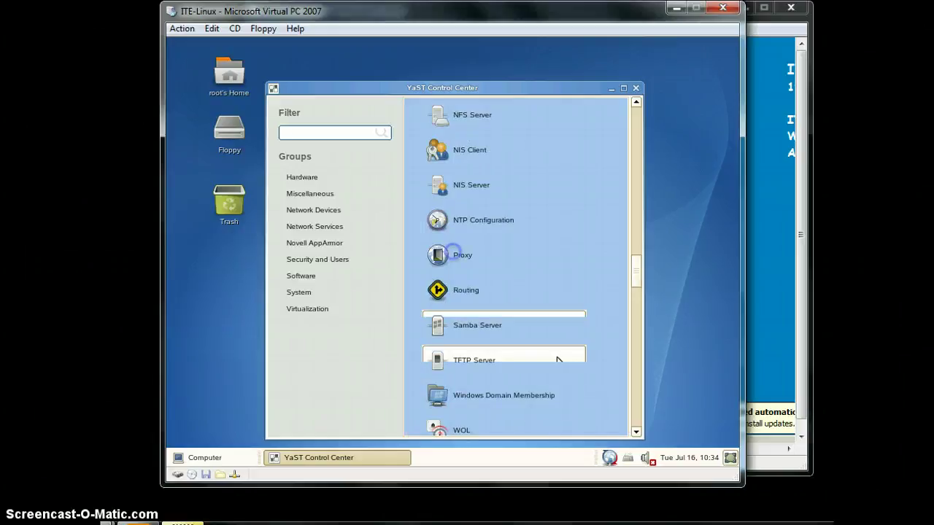
left_click(487, 326)
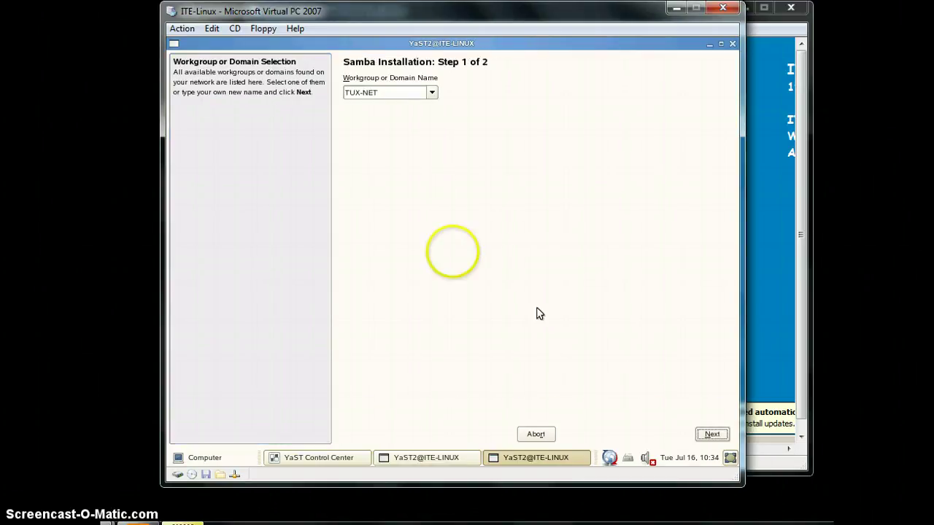
Set the workgroup or domain name to ITE and continue to the second Samba installation step
left_click(432, 93)
left_click(400, 105)
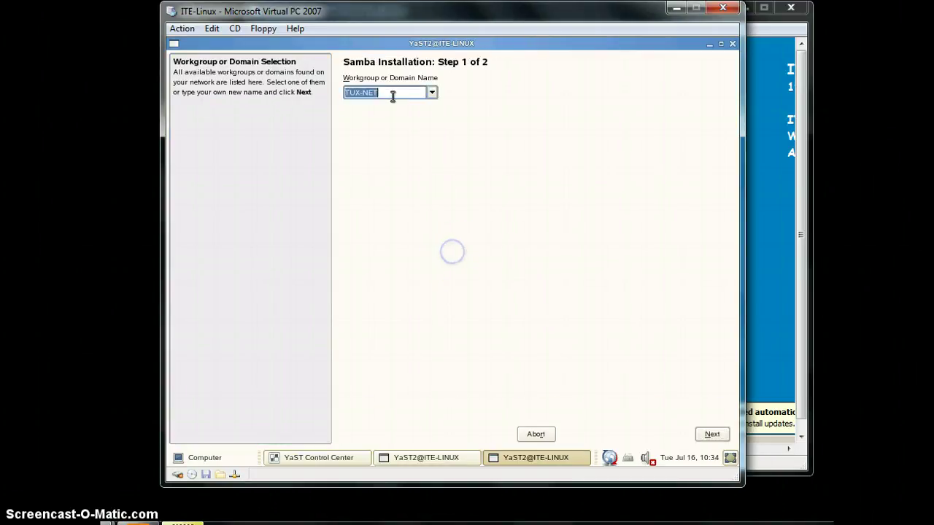
left_click_drag(299, 92, 329, 93)
left_click(401, 93)
left_click_drag(401, 93, 325, 96)
type("ITE")
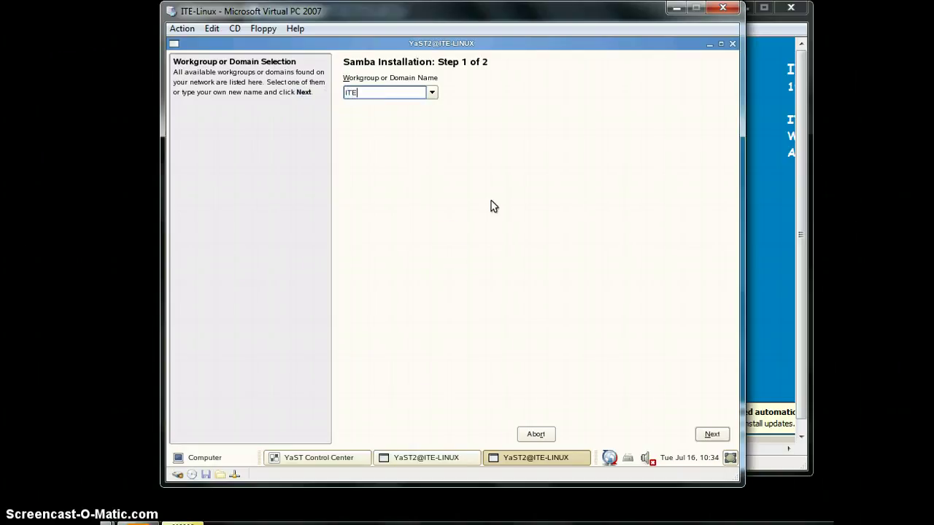
left_click(453, 251)
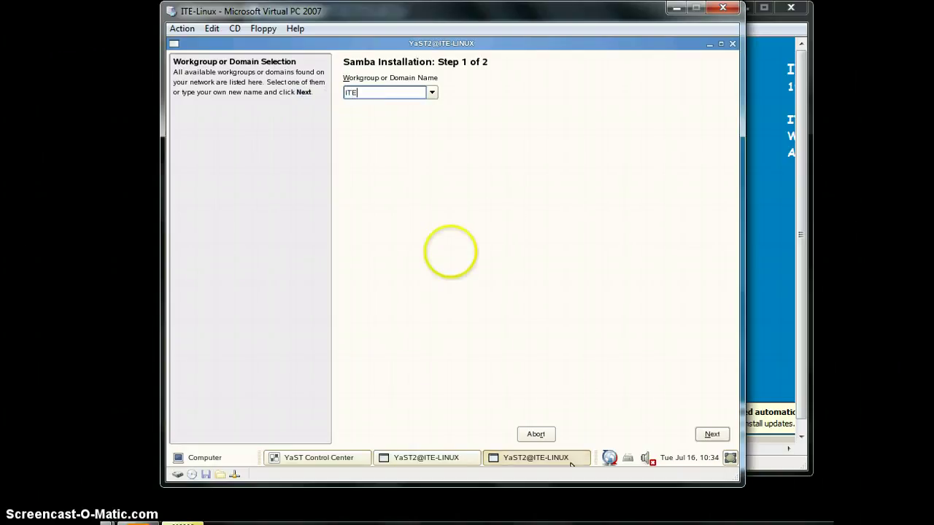
left_click(711, 434)
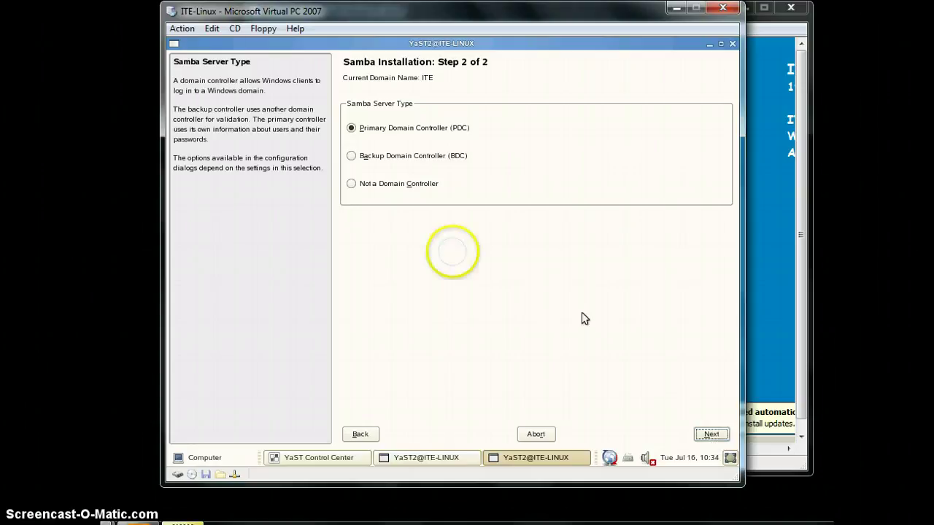
Set the Samba server type to Not a Domain Controller and proceed to the Samba configuration
left_click(357, 217)
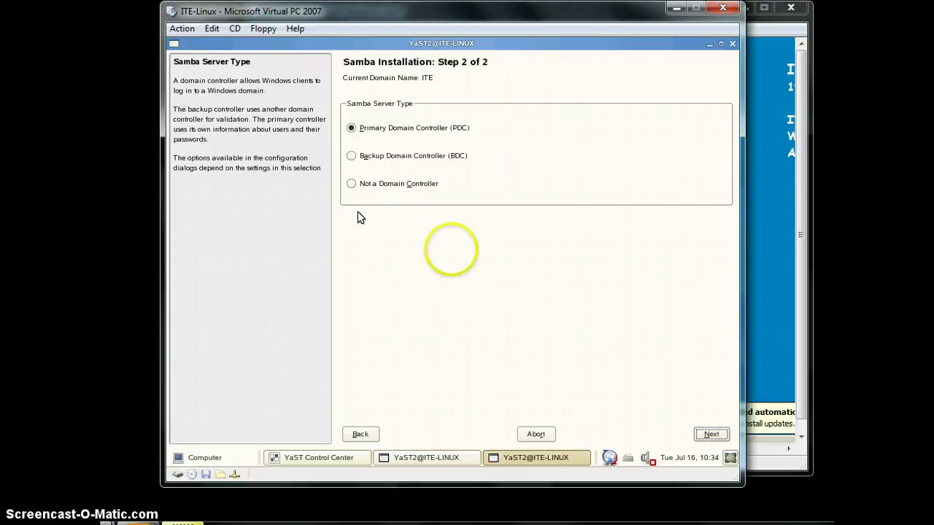
left_click(360, 188)
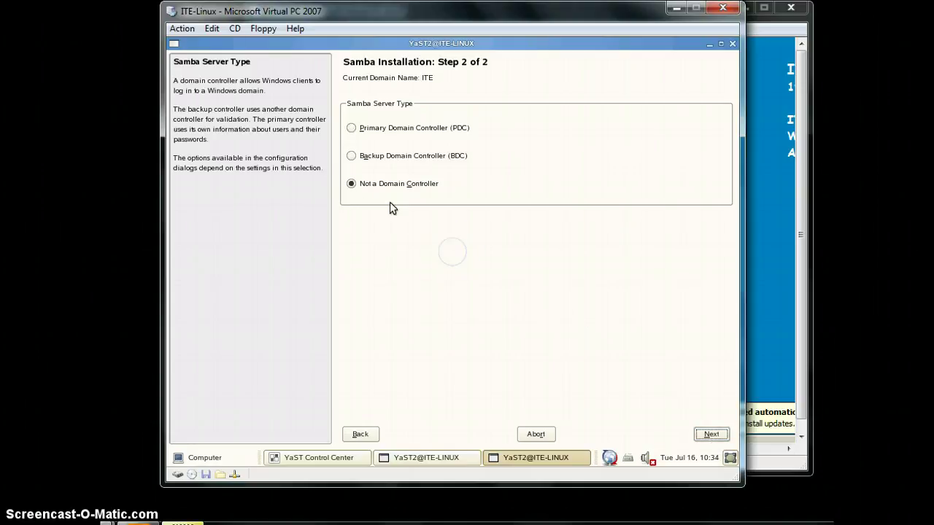
left_click(715, 436)
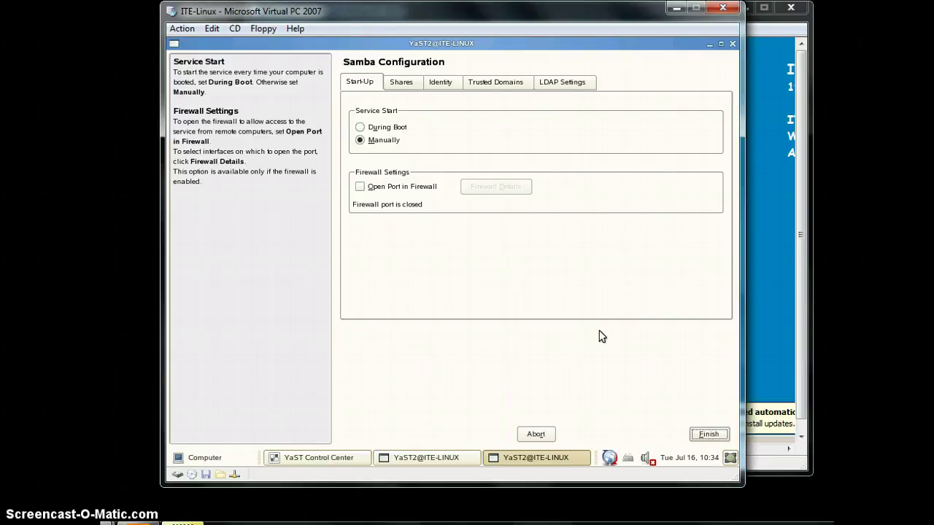
Set the Samba service to start during boot with its firewall port open, and finish the configuration
left_click(447, 246)
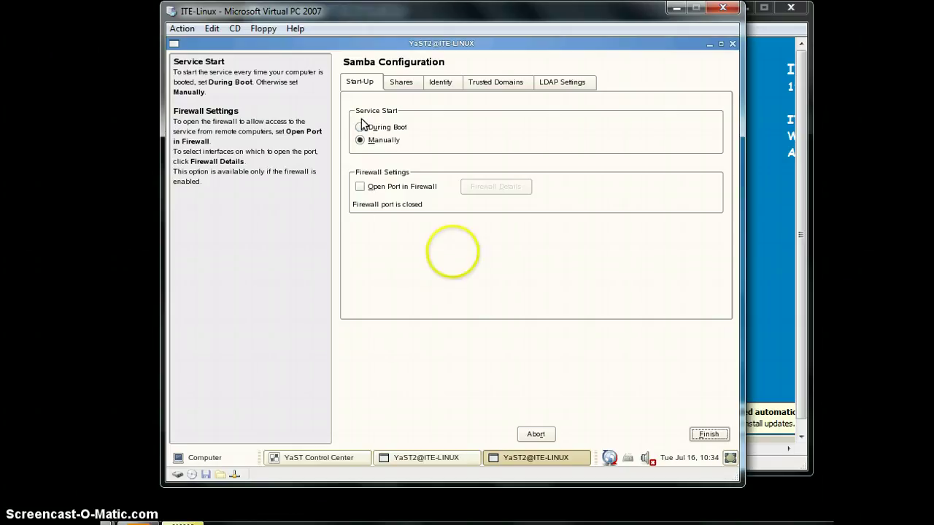
left_click(359, 127)
left_click(368, 190)
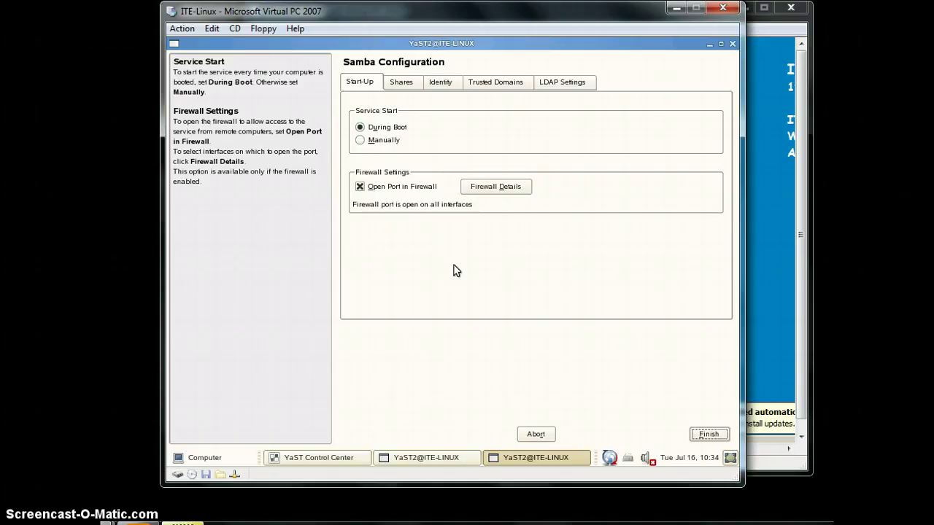
left_click(452, 252)
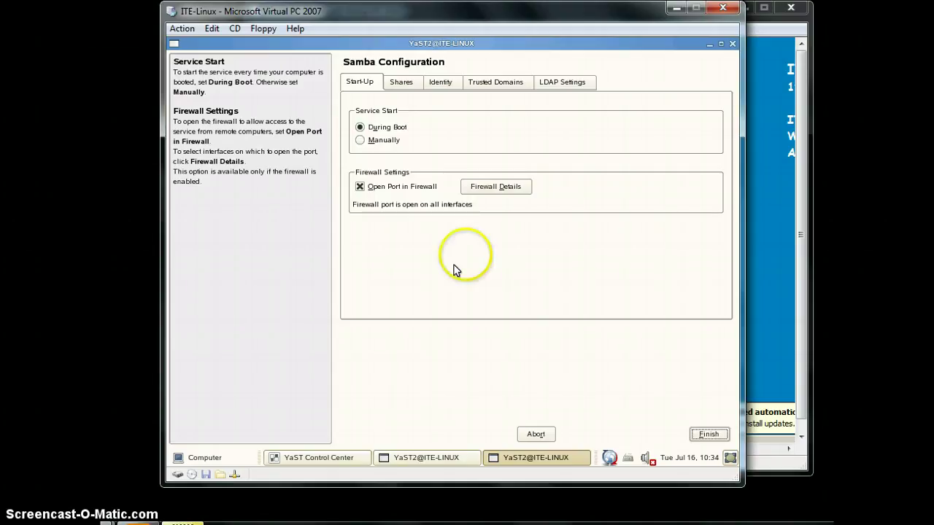
left_click(705, 433)
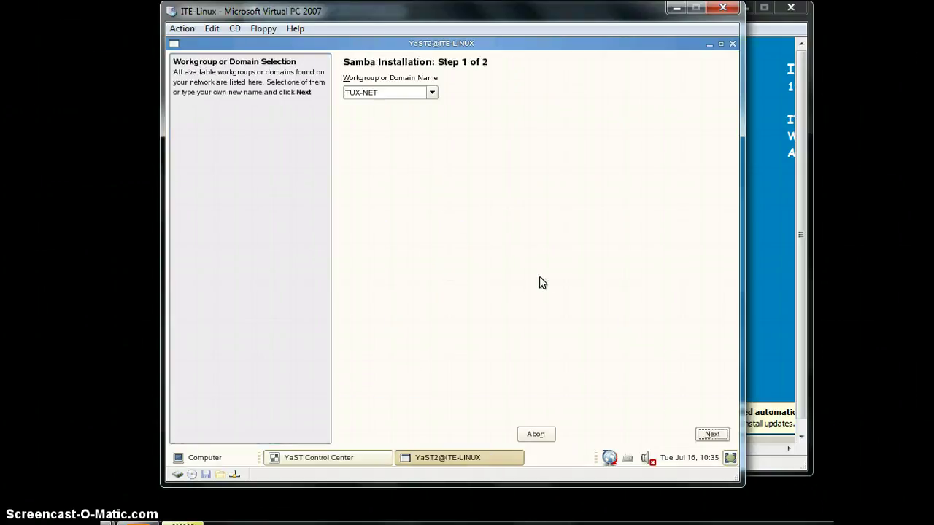
Set the workgroup or domain name to ITE, and choose Not a Domain Controller as the Samba server type
left_click(452, 250)
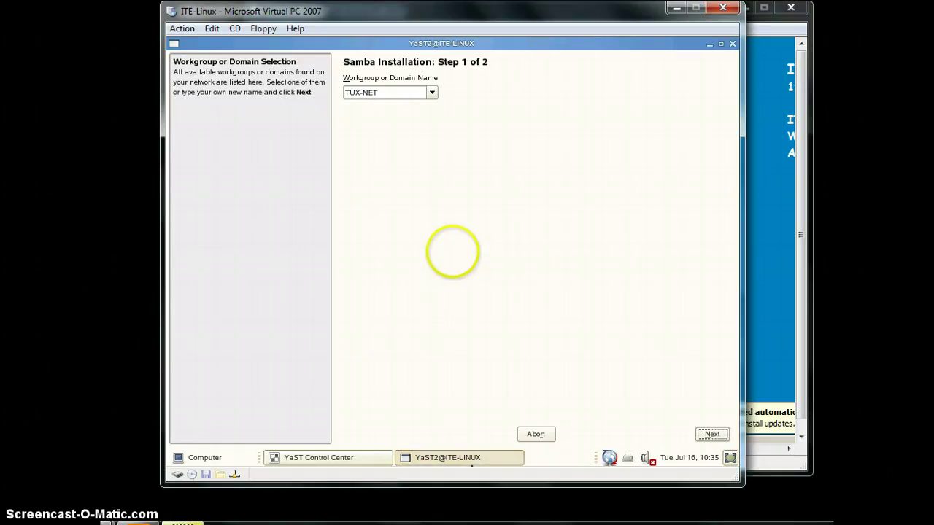
left_click(458, 457)
left_click(458, 458)
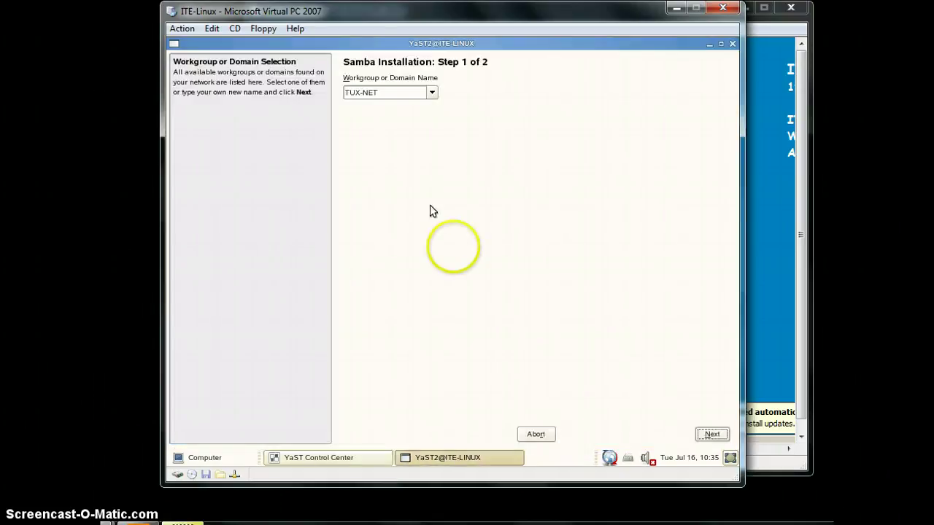
left_click(423, 90)
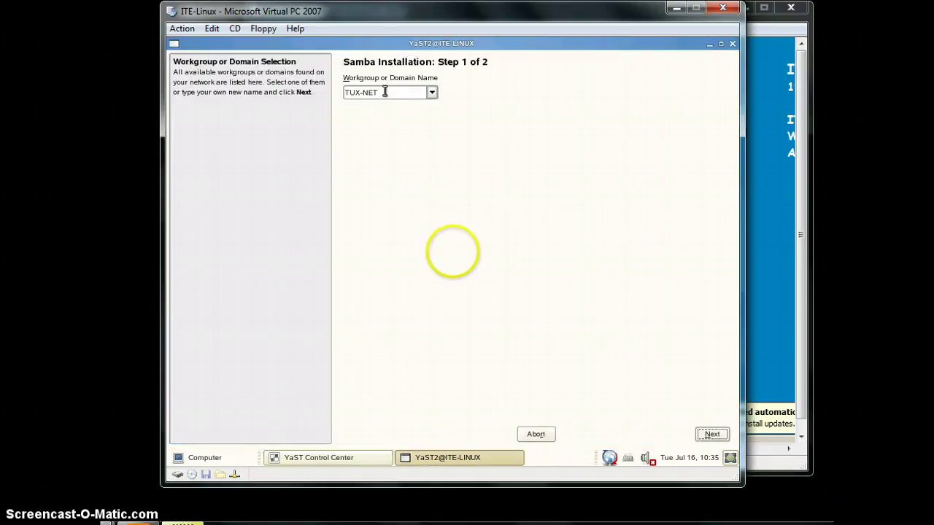
left_click_drag(408, 90, 328, 100)
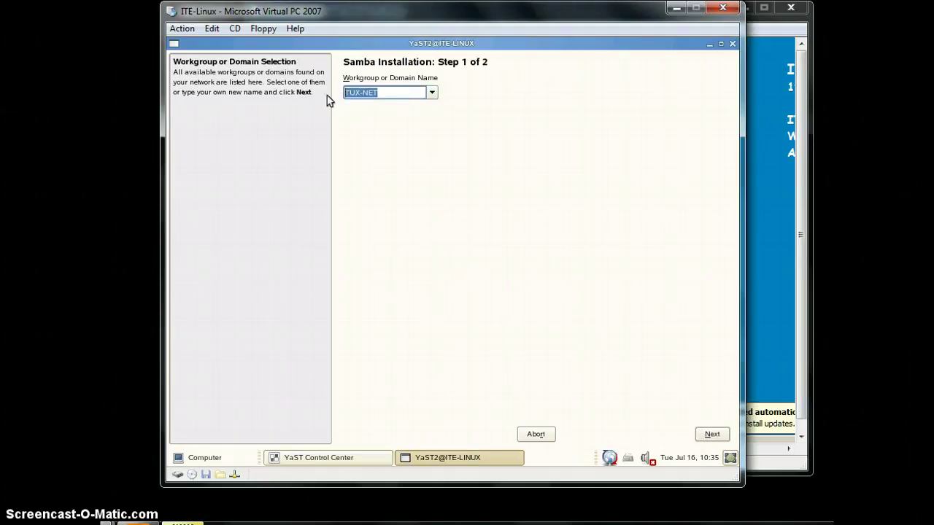
type("ite")
left_click(452, 250)
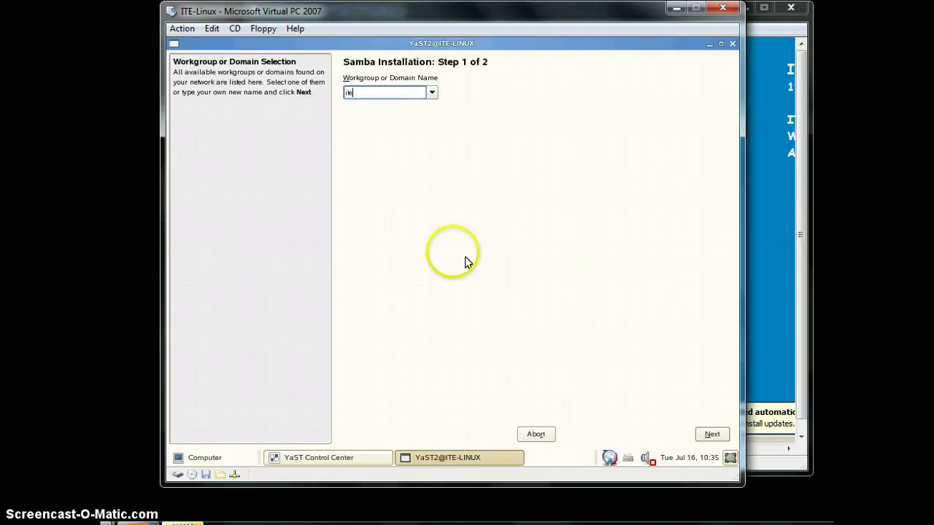
left_click_drag(370, 90, 298, 98)
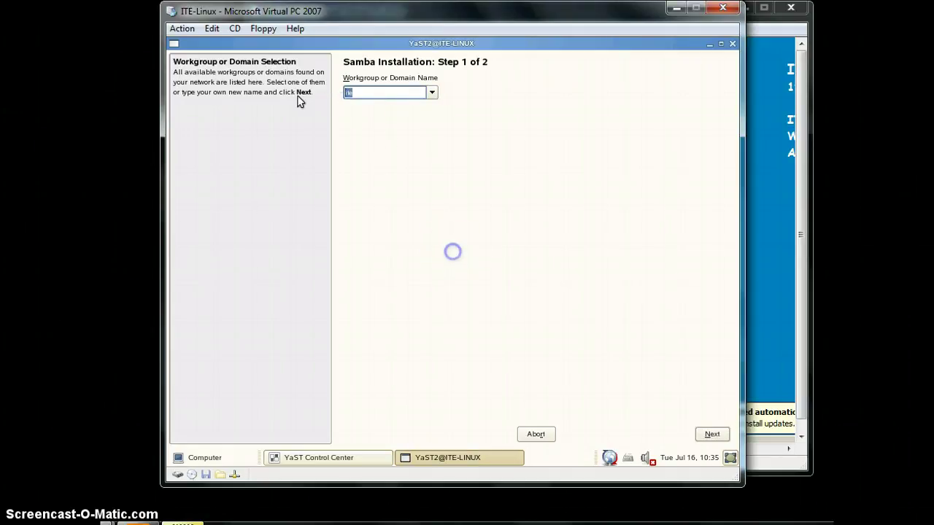
key("BackSpace")
left_click(711, 435)
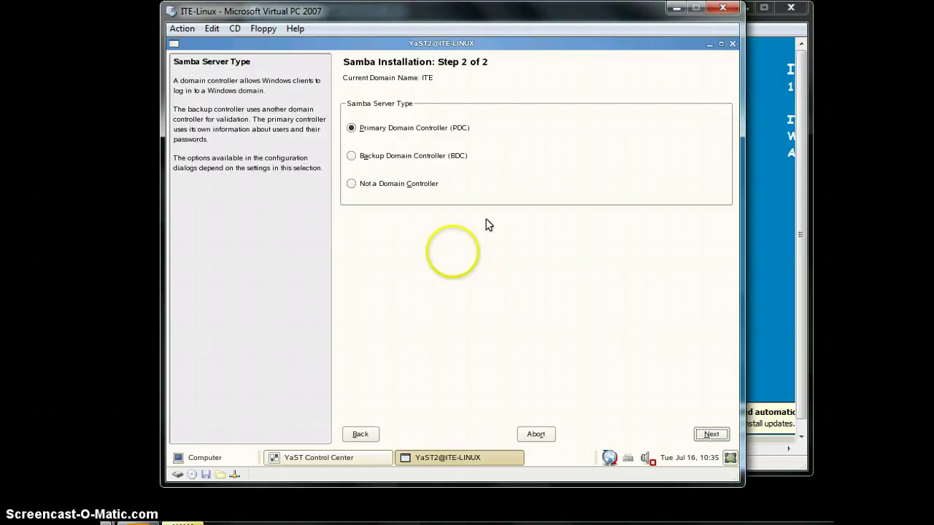
left_click(365, 184)
left_click(720, 439)
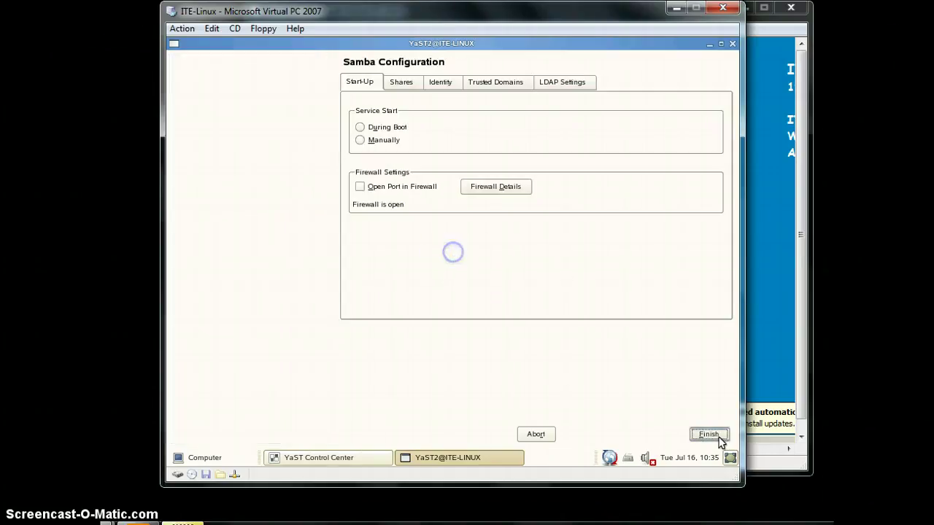
Set Samba to start during boot with its port open in the firewall, then finish the configuration and close the YaST Control Center
left_click(359, 127)
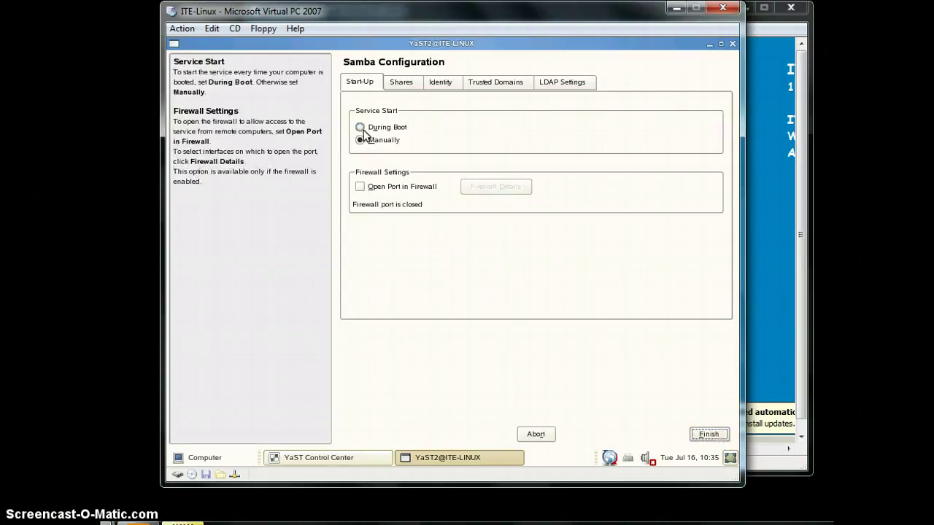
left_click(361, 187)
left_click(708, 435)
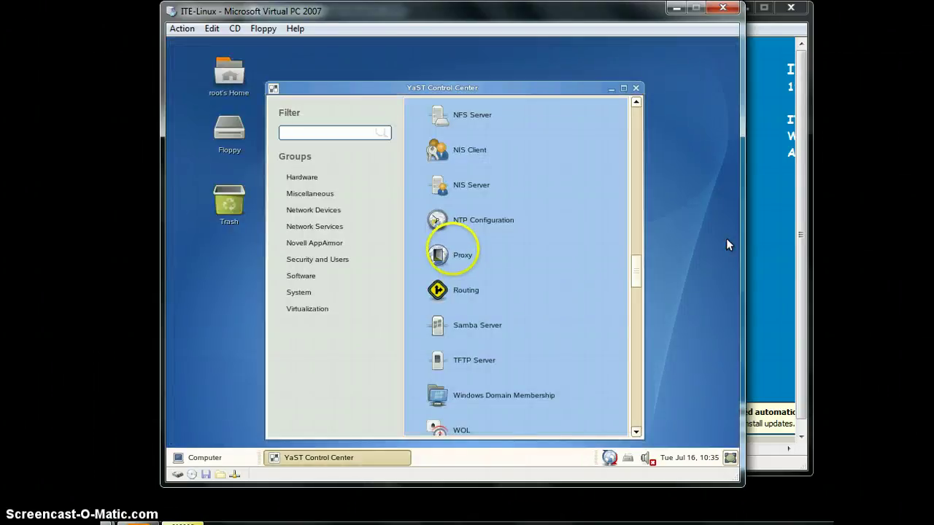
left_click(636, 88)
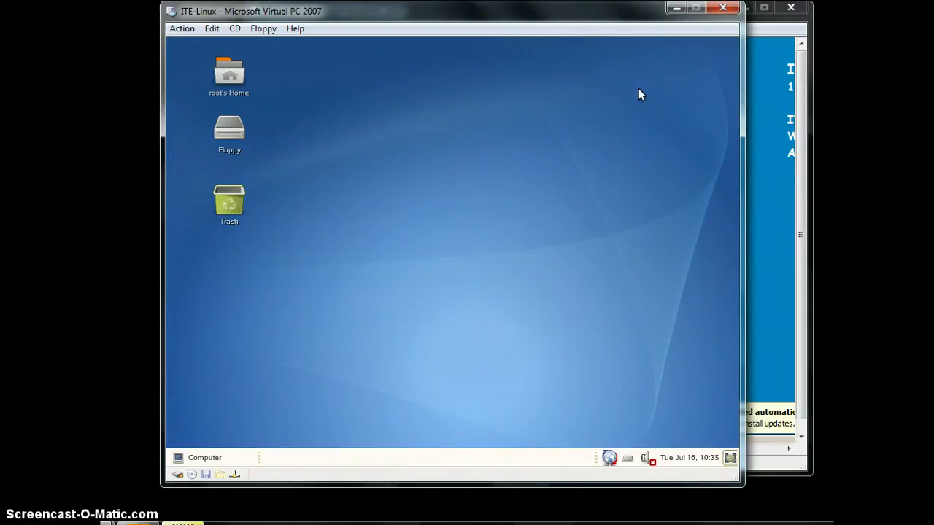
left_click(188, 455)
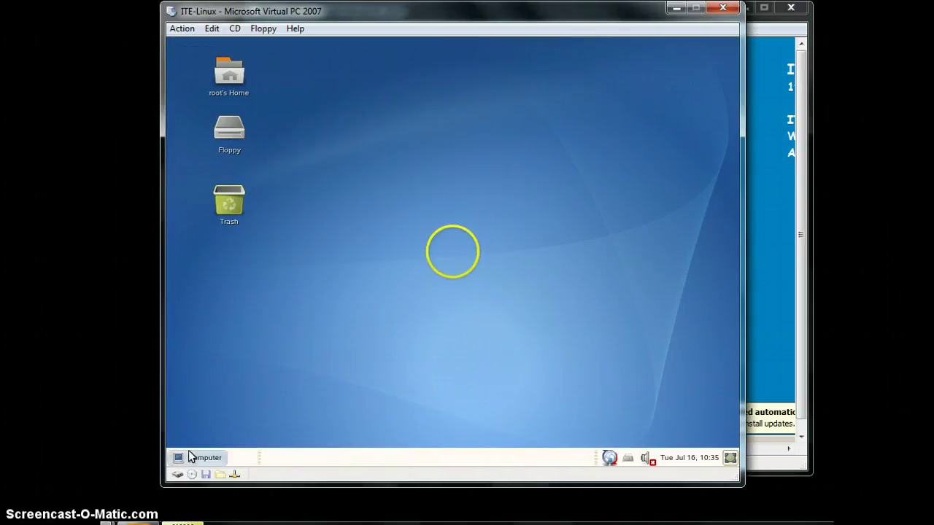
left_click(270, 270)
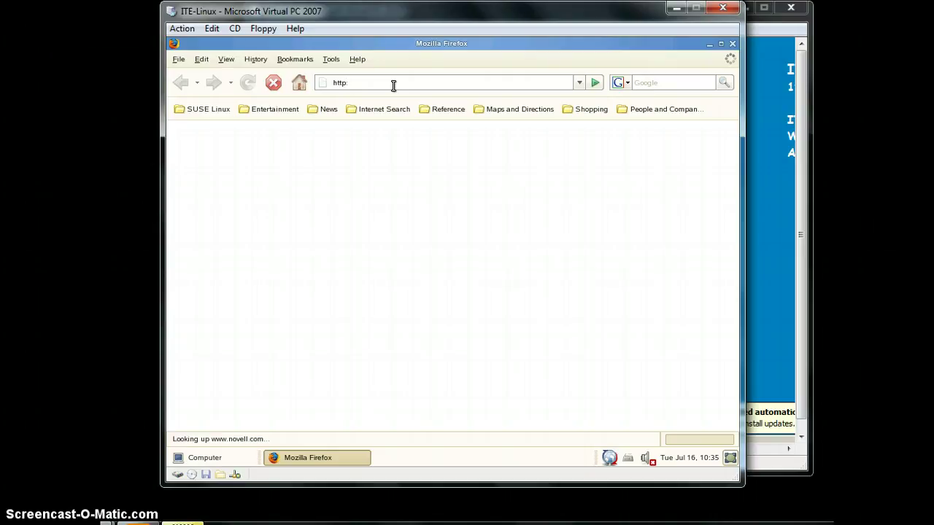
type("//")
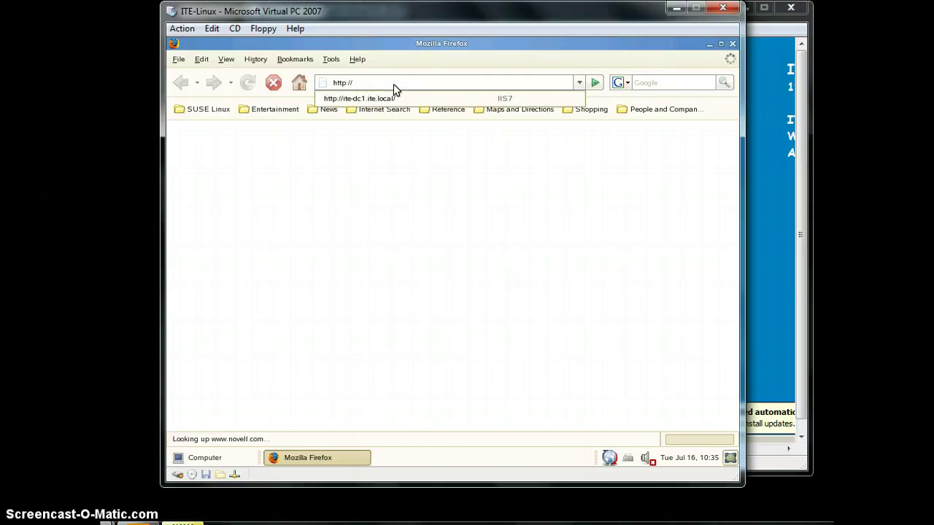
type("IT")
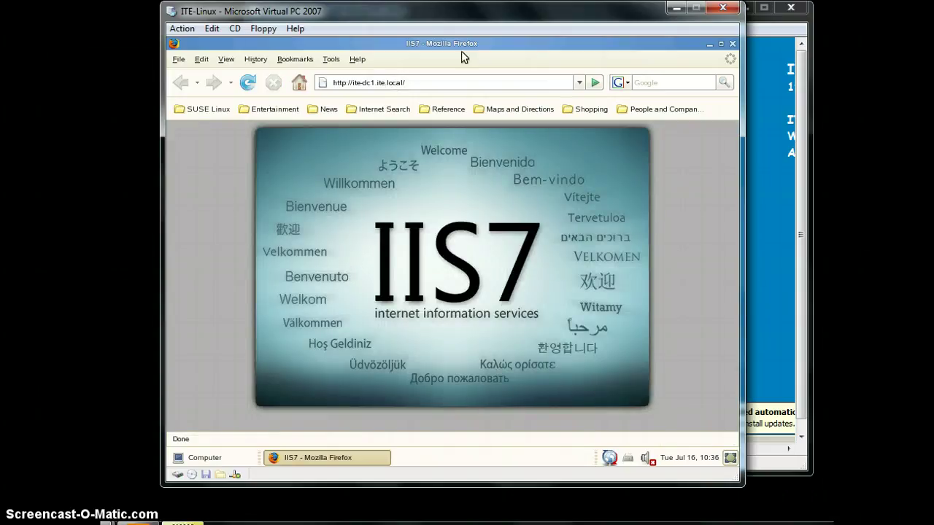
left_click(452, 252)
left_click(732, 44)
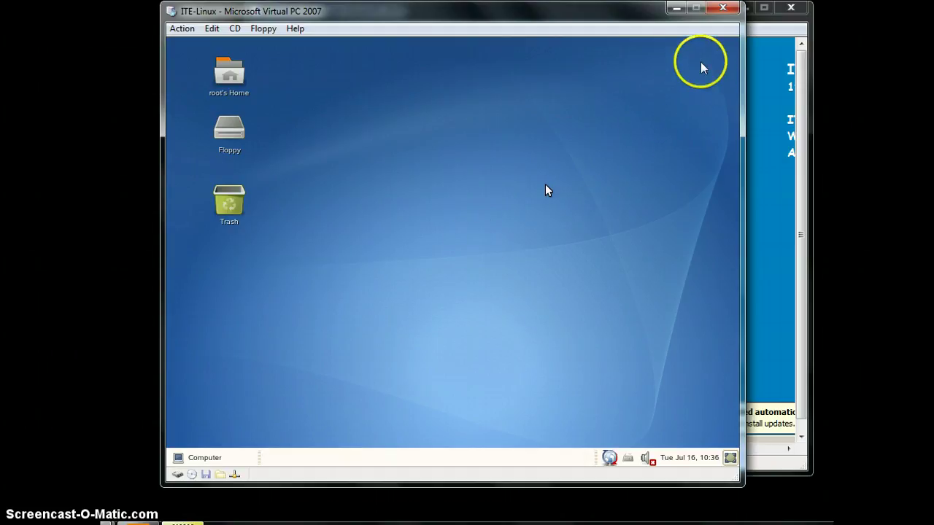
Minimize the ITE-Linux virtual machine and switch to the ITE-DC1 virtual machine, repositioning its window to show the whole desktop
left_click(676, 8)
left_click(641, 199)
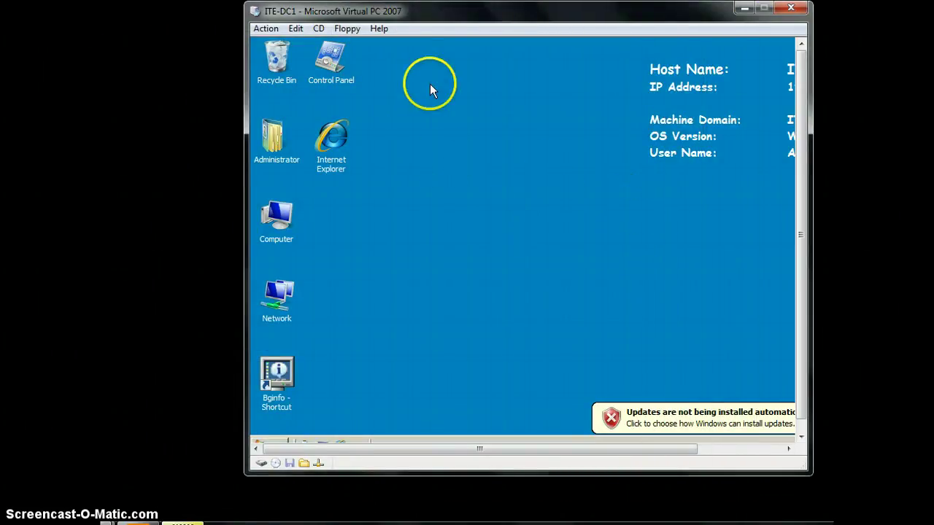
left_click_drag(467, 10, 416, 23)
left_click(533, 275)
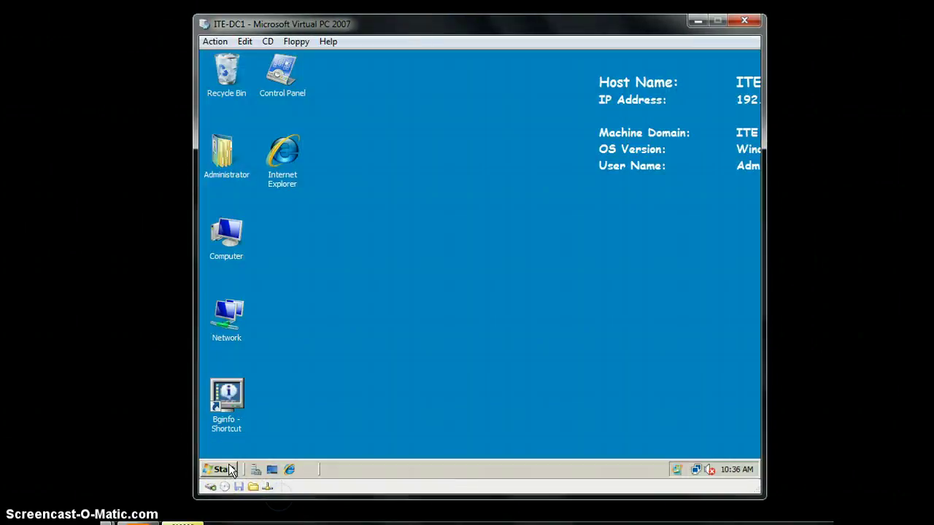
left_click(227, 468)
left_click(256, 417)
left_click(429, 415)
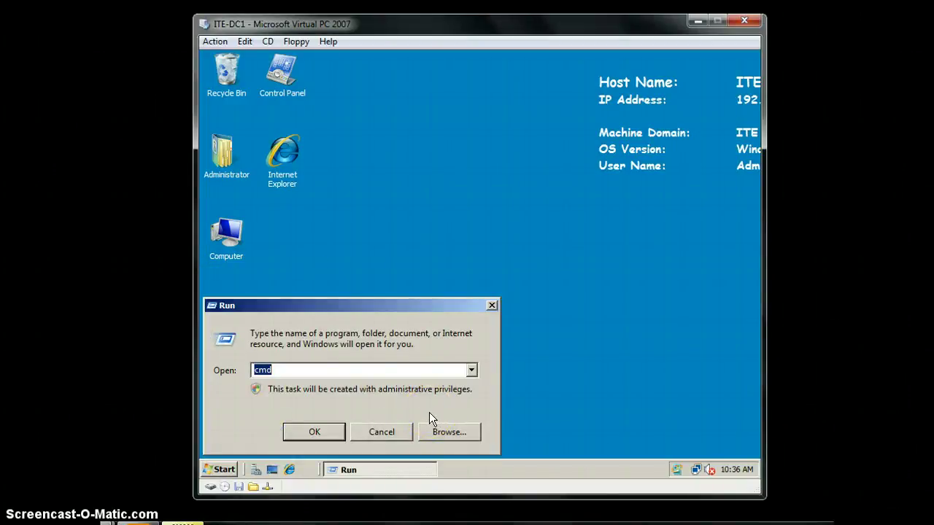
left_click(385, 431)
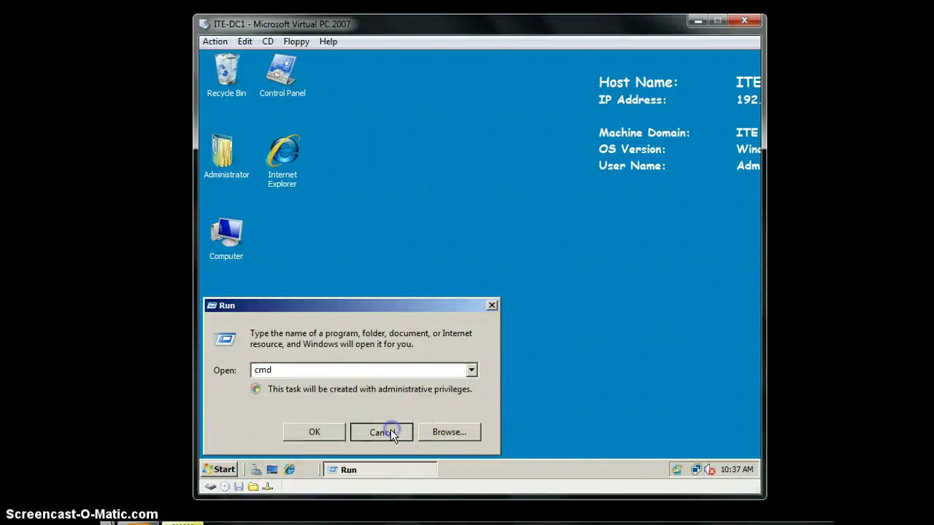
Open the network path \\192.168.8.8 with the Run command and examine the shares and their comments
left_click(222, 469)
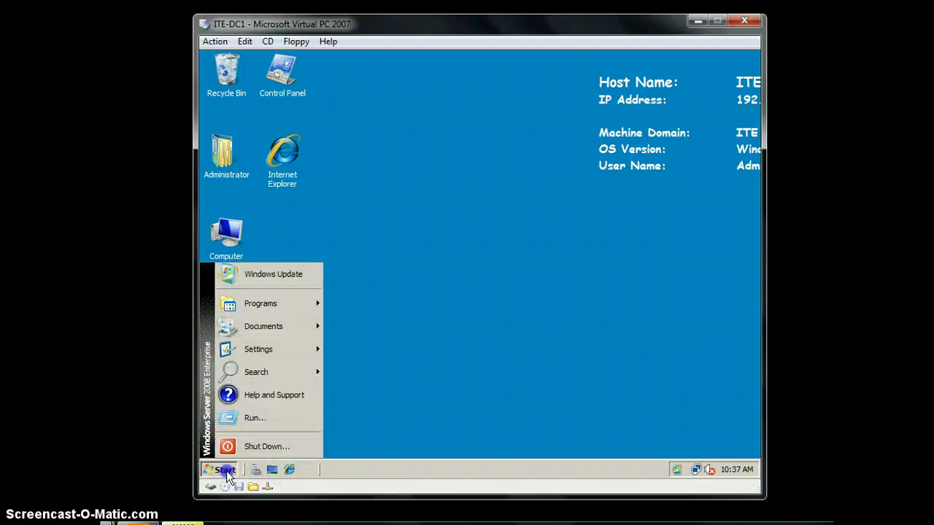
left_click(286, 418)
type("192")
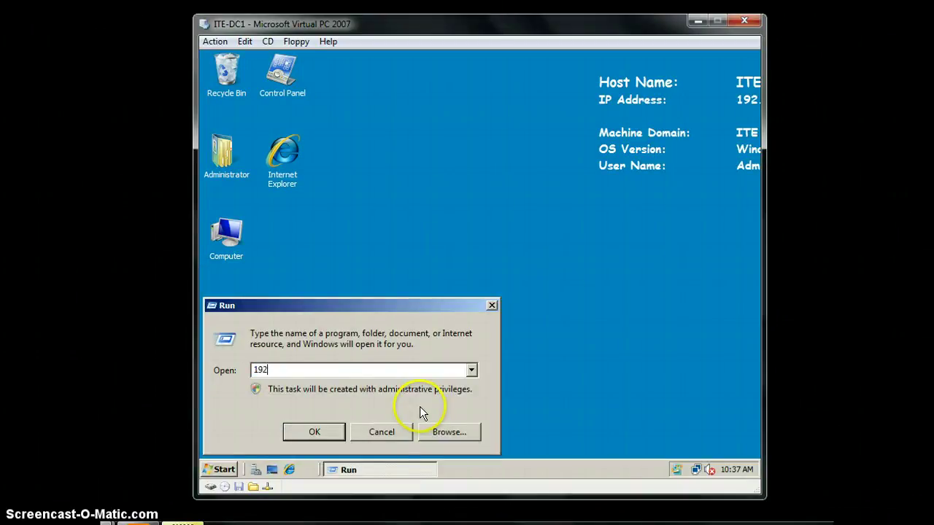
key("BackSpace")
key("BackSpace")
key("BackSpace")
type("\\\\192")
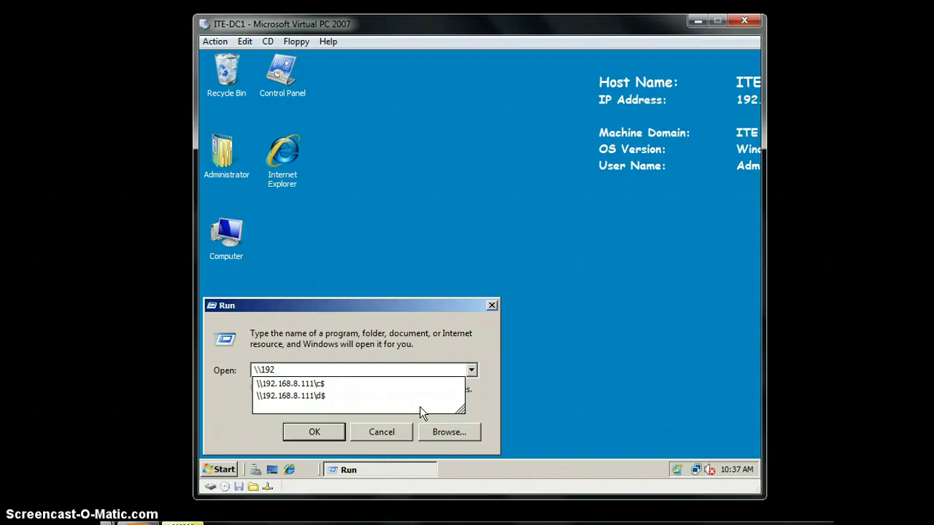
type(".168.8.8")
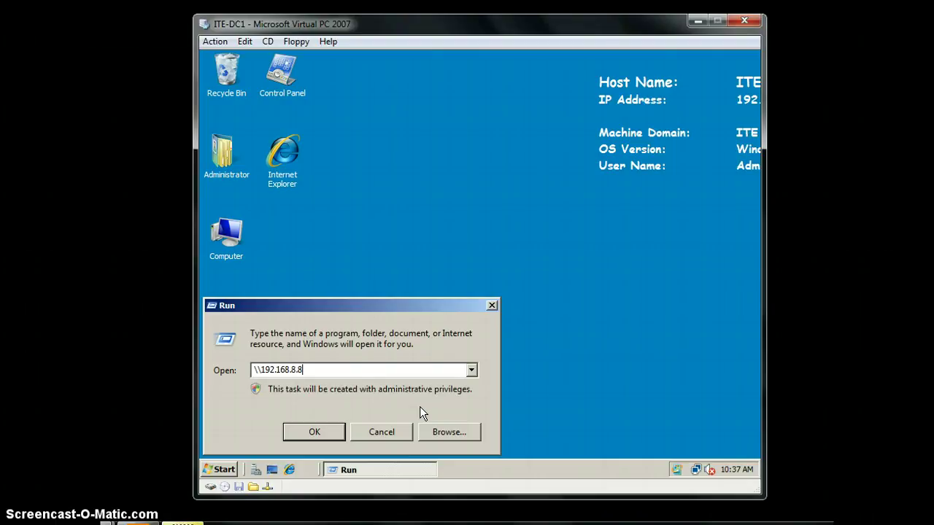
left_click(328, 431)
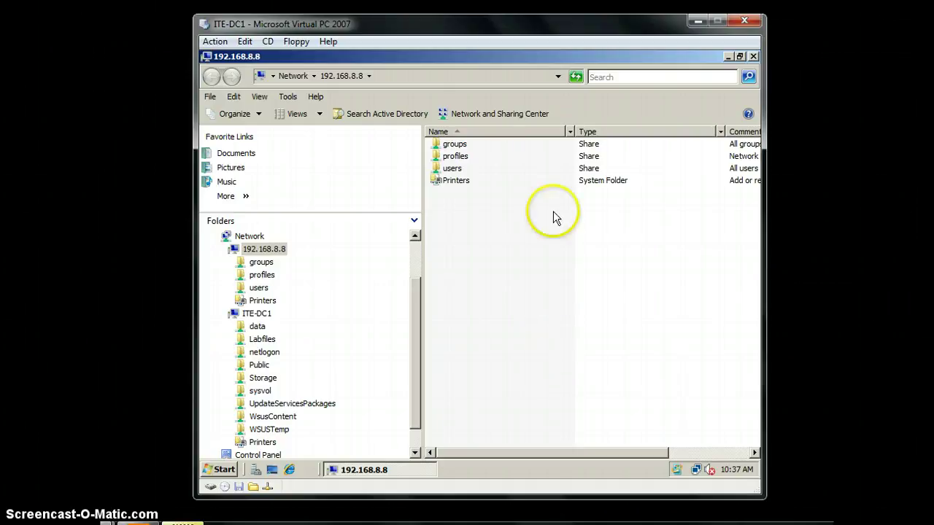
mouse_move(481, 451)
left_mouse_down()
mouse_move(617, 452)
mouse_move(459, 454)
mouse_move(627, 452)
mouse_move(465, 449)
left_mouse_up()
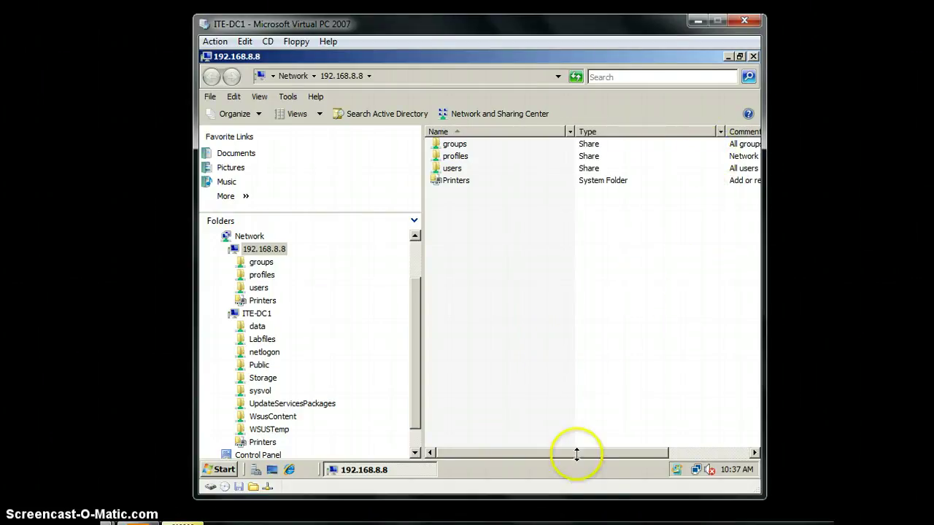
left_click_drag(576, 450, 653, 452)
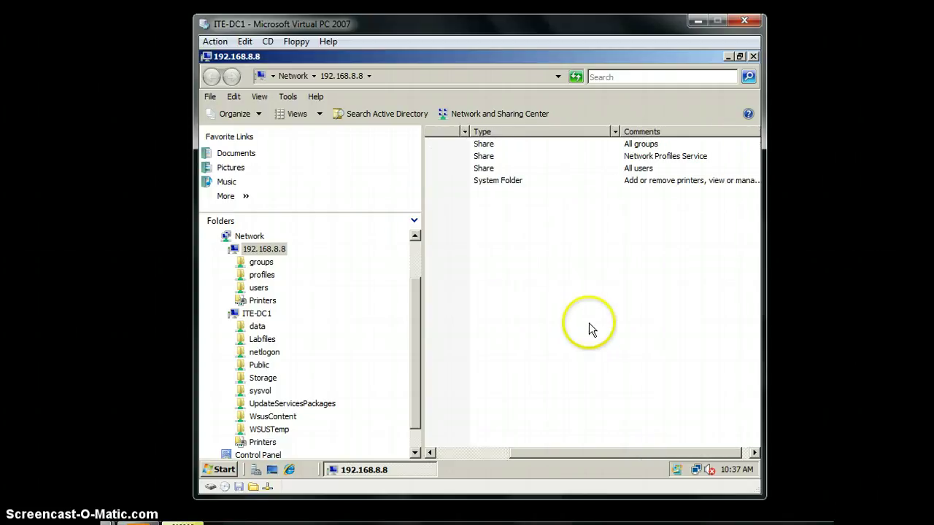